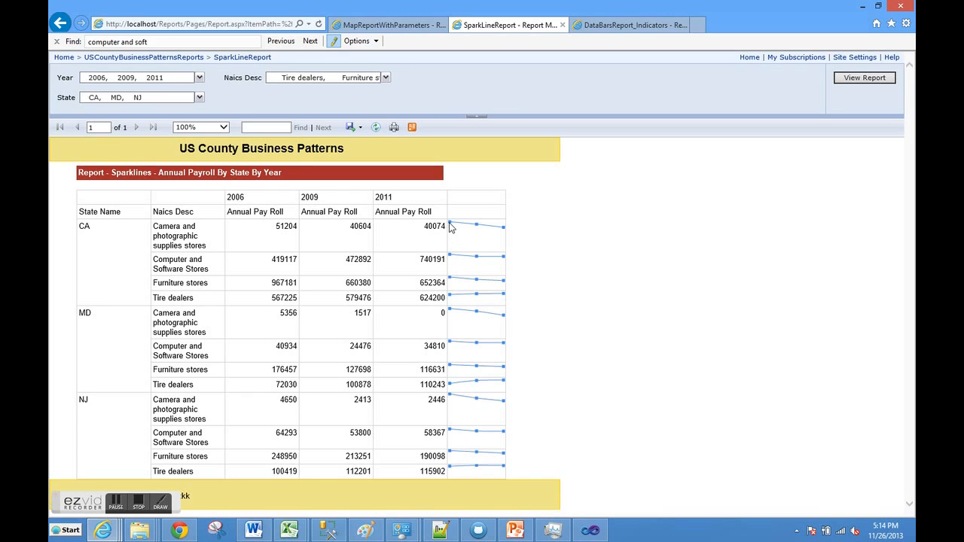
- Examine the first CA sparkline in SparkLineReport, and switch to the MapReportWithParameters report
{"action": "mouse_move", "coordinate": [450, 228]}
{"action": "left_click", "coordinate": [407, 25]}
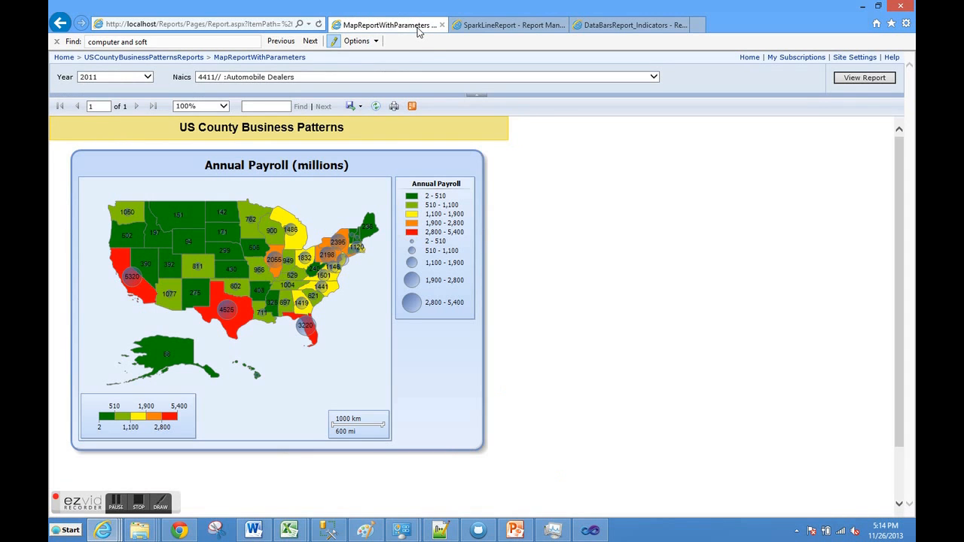
- Open the DataBarsReport_Indicators report and examine its data bars, indicators and the indicator start and end values
{"action": "left_click", "coordinate": [639, 26]}
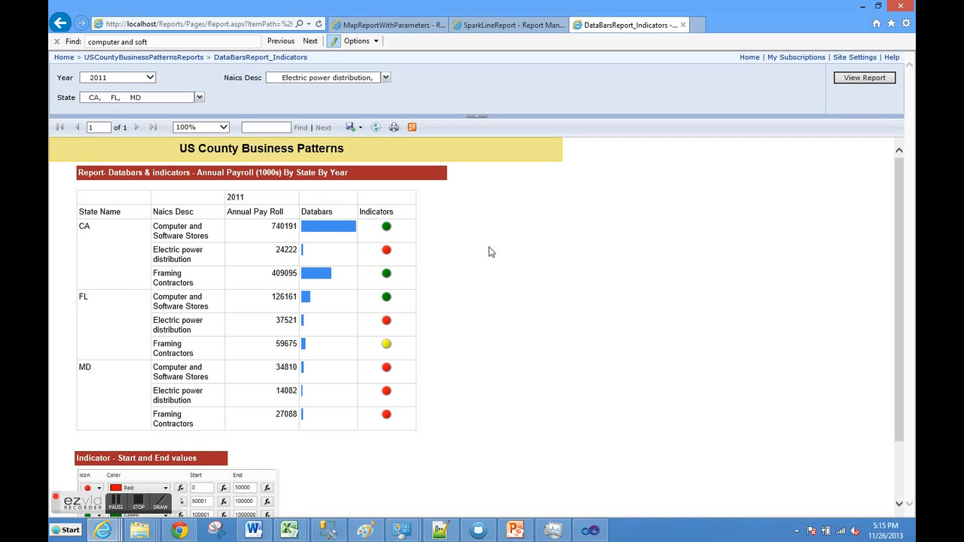
{"action": "mouse_move", "coordinate": [314, 232]}
{"action": "mouse_move", "coordinate": [320, 275]}
{"action": "scroll", "coordinate": [468, 299], "scroll_direction": "down", "scroll_amount": 3}
{"action": "scroll", "coordinate": [422, 276], "scroll_direction": "down", "scroll_amount": 2}
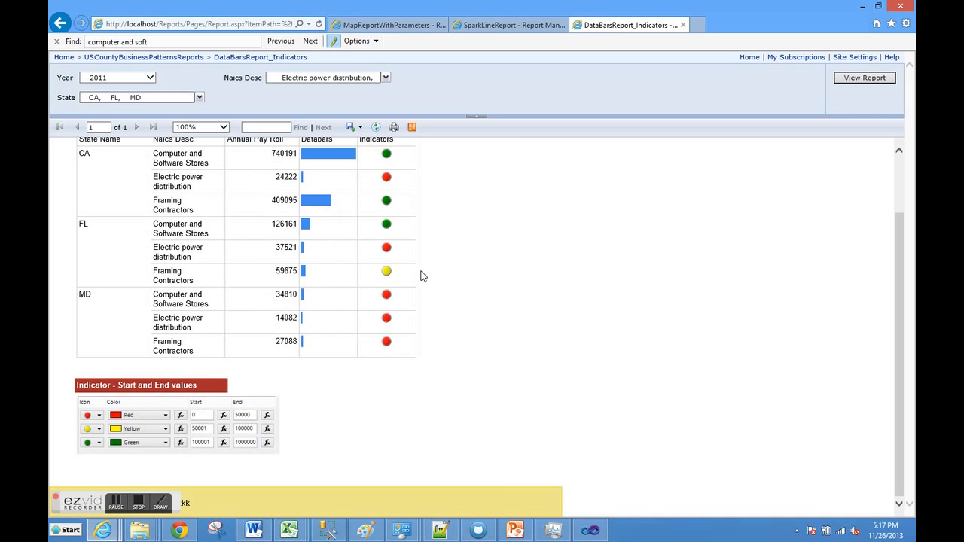
{"action": "scroll", "coordinate": [421, 276], "scroll_direction": "up", "scroll_amount": 2}
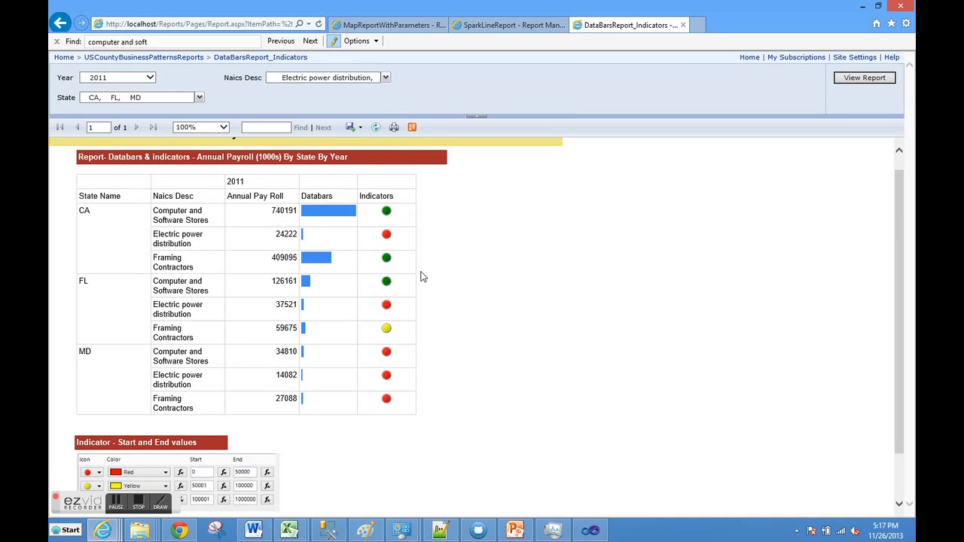
- View the map, sparkline and data bar reports in turn and return to MapReportWithParameters
{"action": "left_click", "coordinate": [416, 31]}
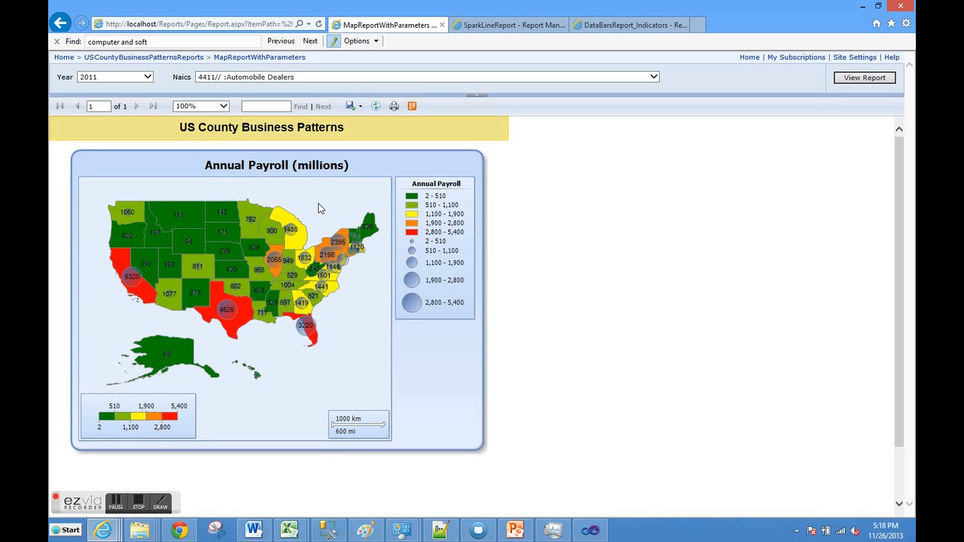
{"action": "left_click", "coordinate": [509, 27]}
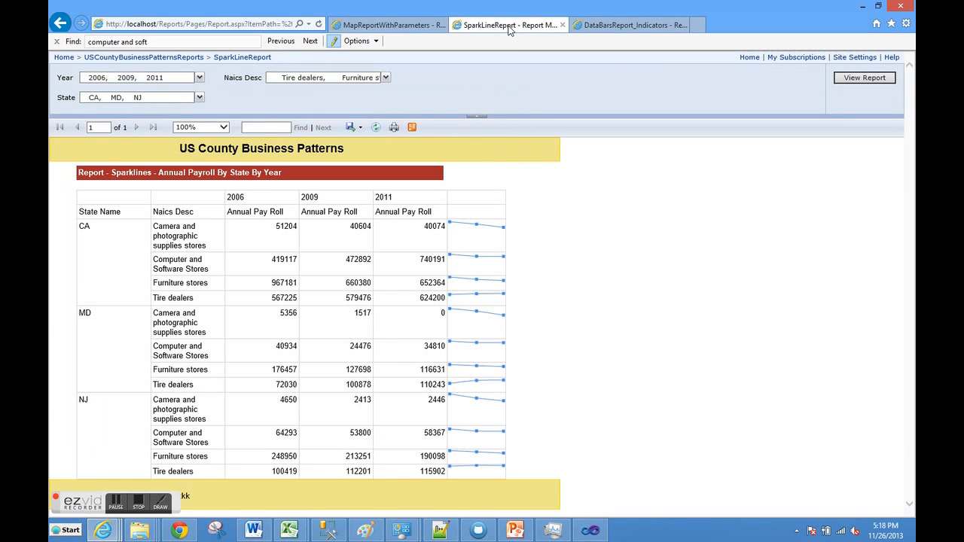
{"action": "left_click", "coordinate": [596, 30]}
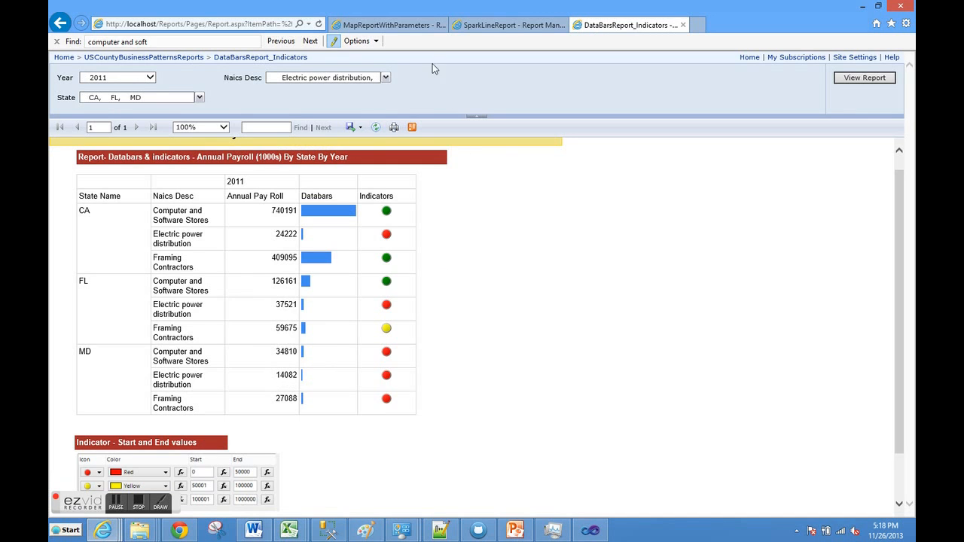
{"action": "left_click", "coordinate": [409, 29]}
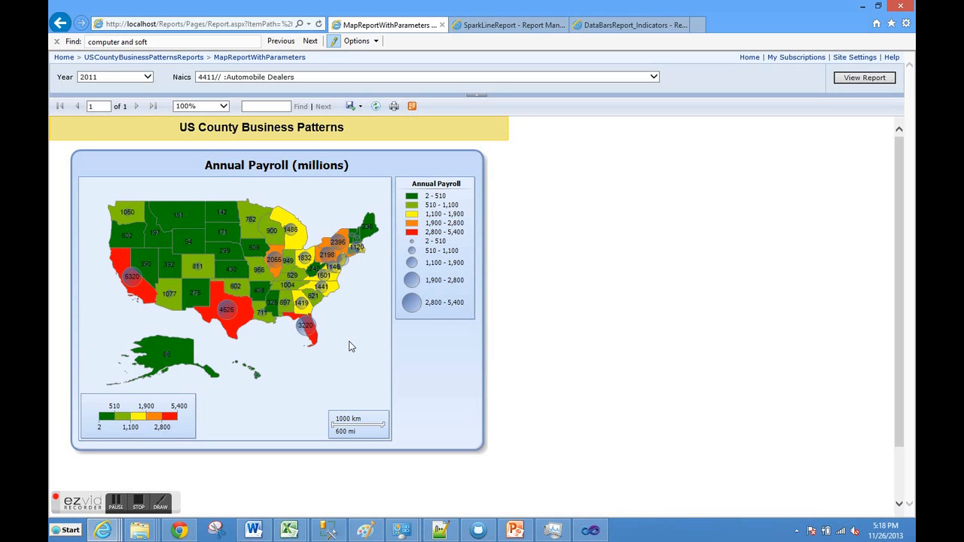
- Switch to Visual Studio and review the full query of Dataset_AnnualPayroll in SparkLineReport's dataset properties
{"action": "left_click", "coordinate": [589, 531]}
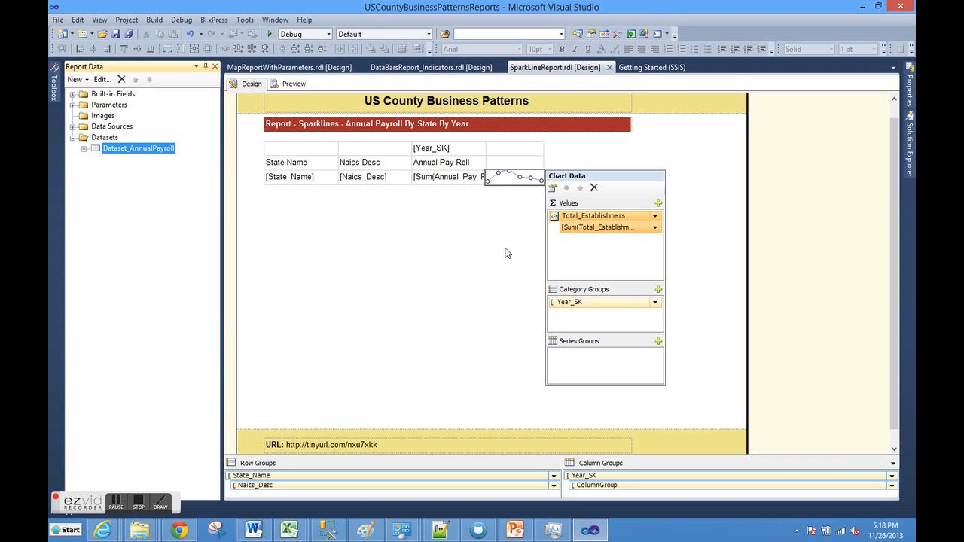
{"action": "double_click", "coordinate": [121, 150]}
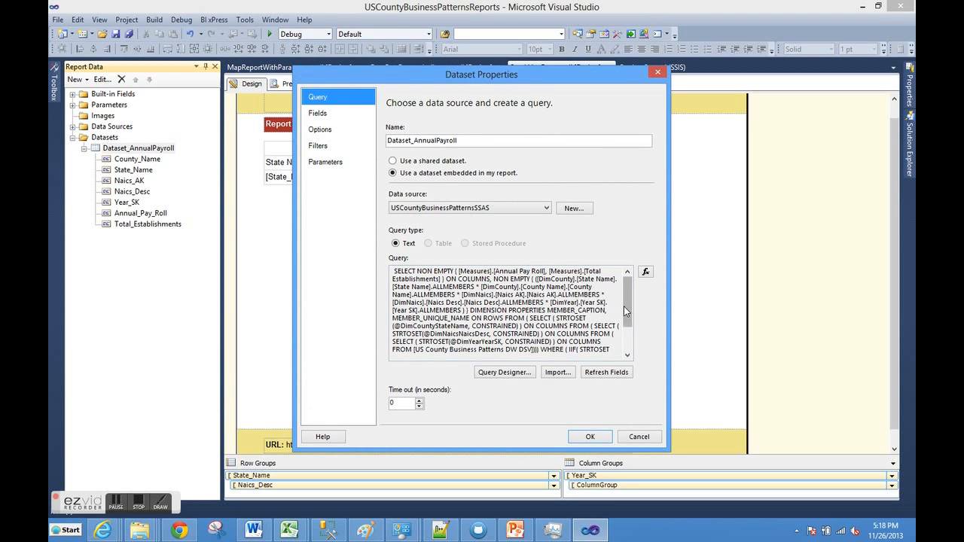
{"action": "left_click_drag", "start_coordinate": [626, 301], "coordinate": [627, 326]}
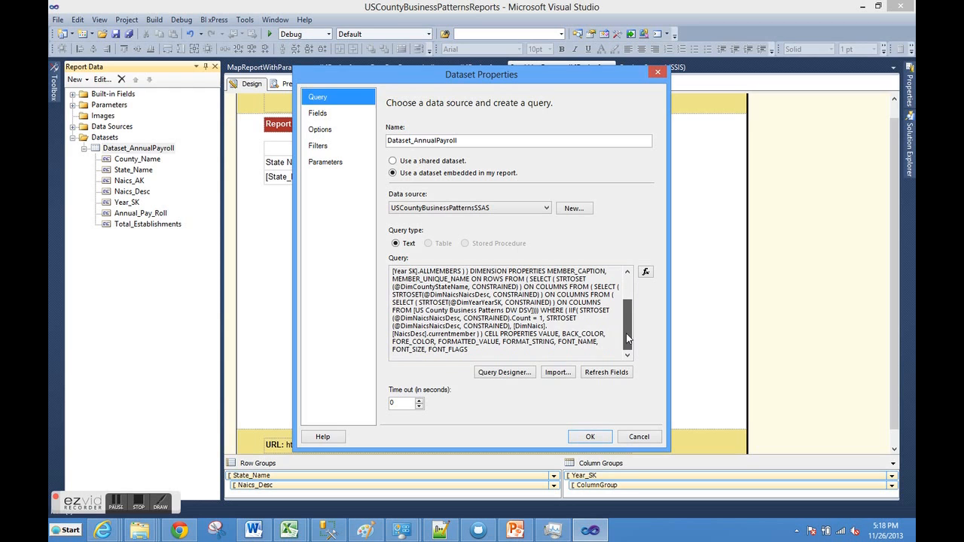
{"action": "left_click", "coordinate": [591, 437]}
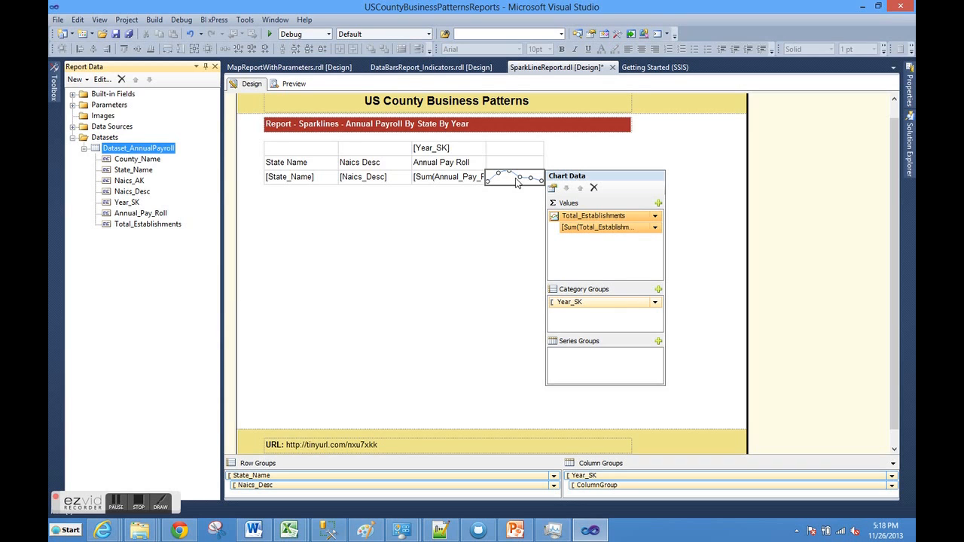
- Review the available report items and check the series data settings of the Total_Establishments sparkline
{"action": "left_click", "coordinate": [55, 90]}
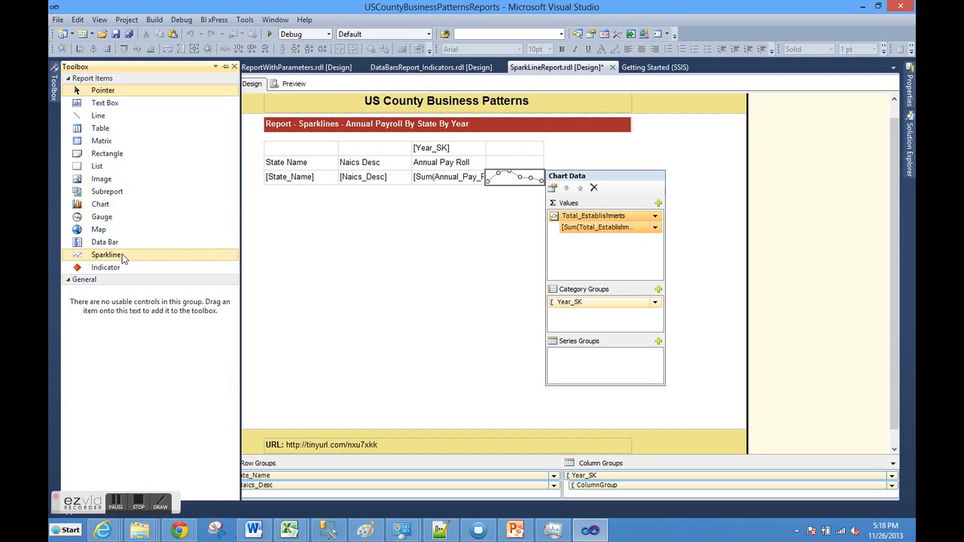
{"action": "left_click", "coordinate": [518, 184]}
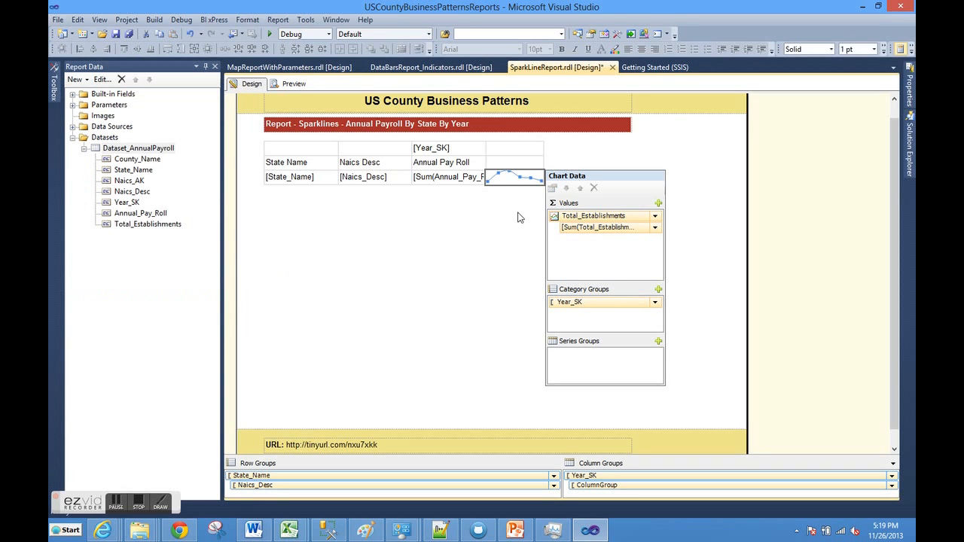
{"action": "right_click", "coordinate": [577, 218]}
{"action": "left_click", "coordinate": [603, 328]}
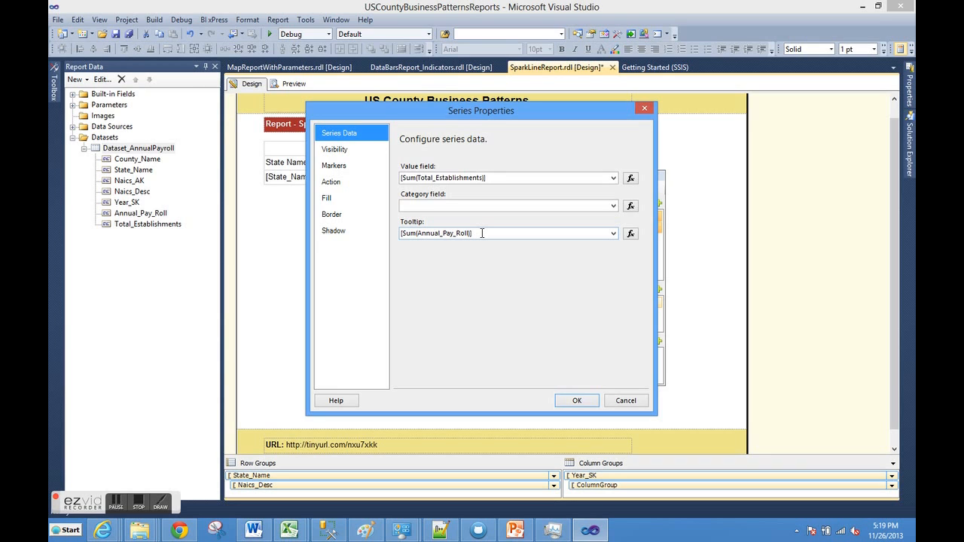
{"action": "left_click", "coordinate": [574, 402]}
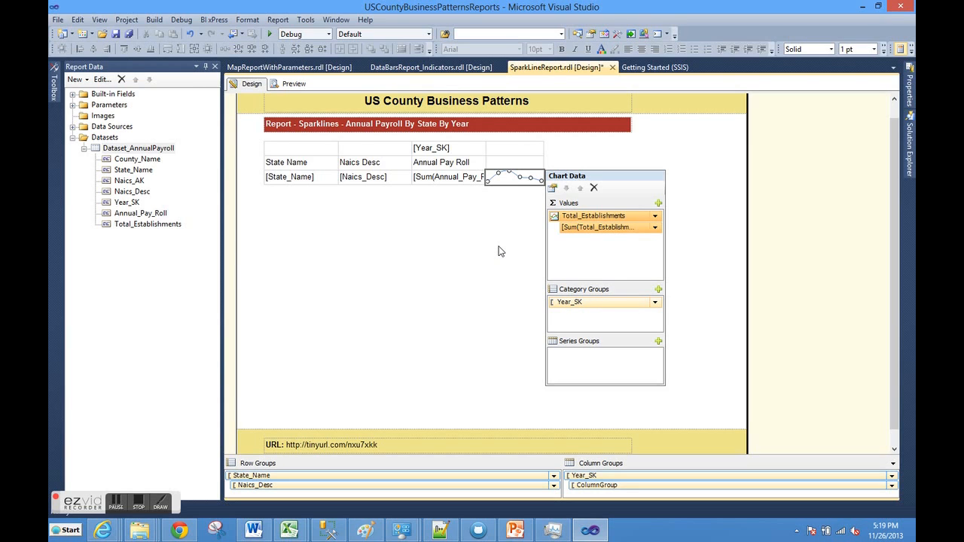
- Open the DataBarsReport_Indicators design and review the query in its Dataset_AnnualPayroll properties
{"action": "left_click", "coordinate": [428, 69]}
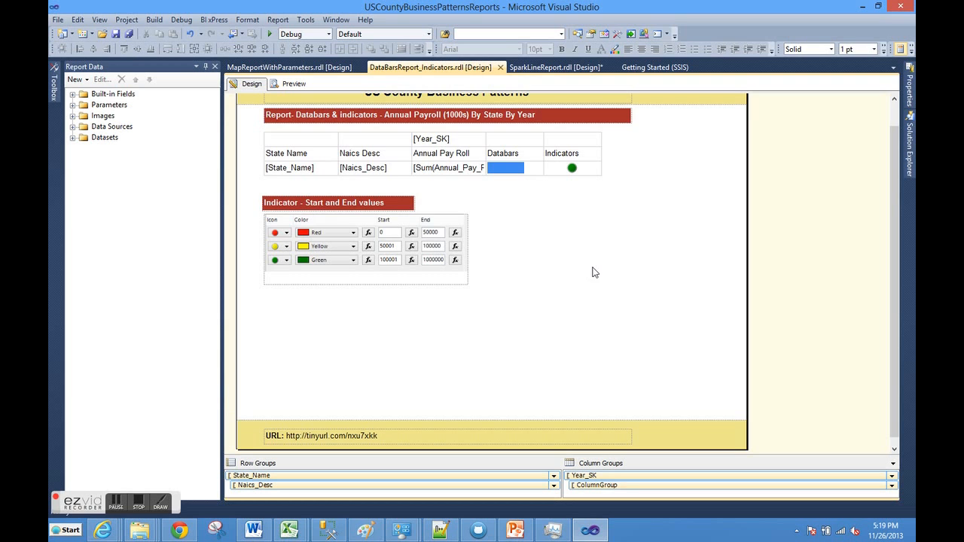
{"action": "left_click", "coordinate": [73, 138]}
{"action": "double_click", "coordinate": [111, 149]}
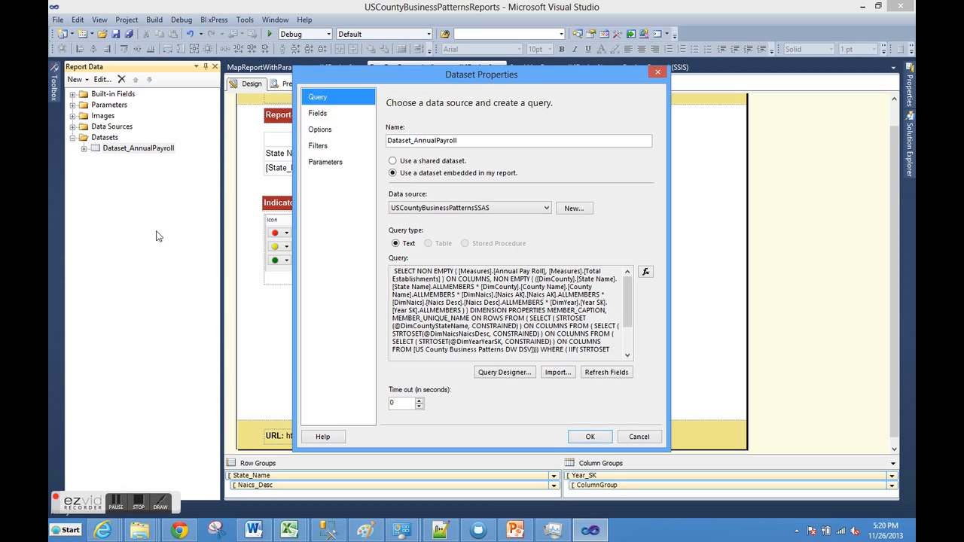
{"action": "left_click", "coordinate": [590, 437]}
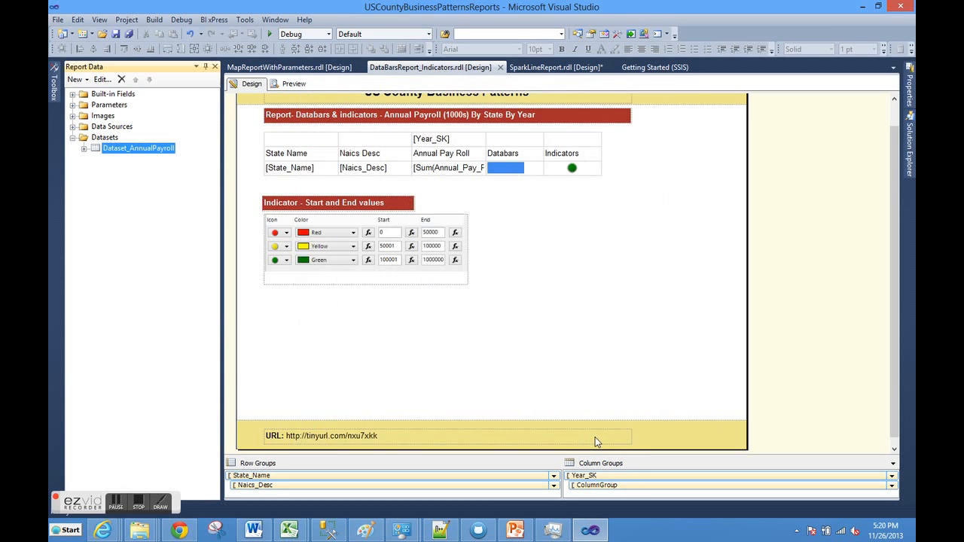
- Inspect the chart data of the data bar in the Databars column
{"action": "left_click", "coordinate": [515, 171]}
{"action": "left_click", "coordinate": [515, 171]}
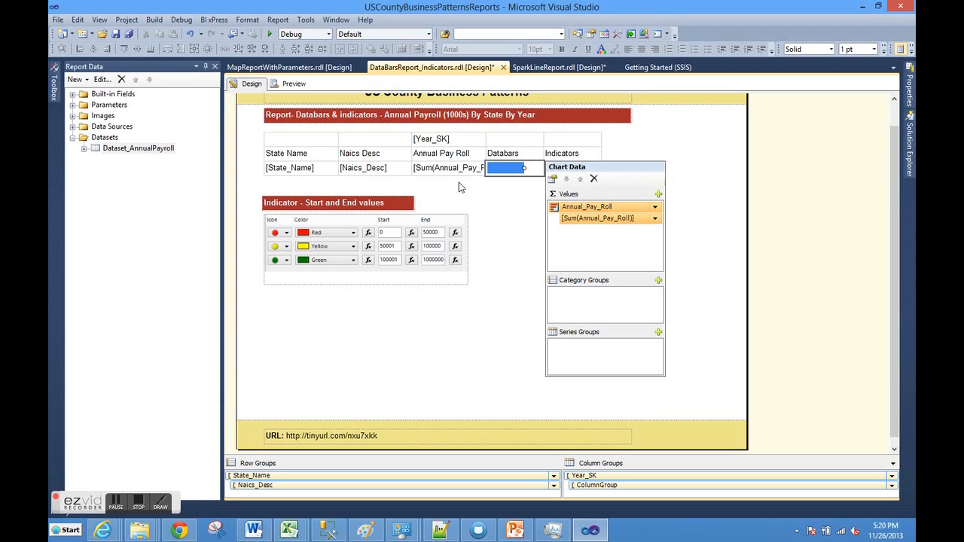
{"action": "left_click", "coordinate": [491, 219]}
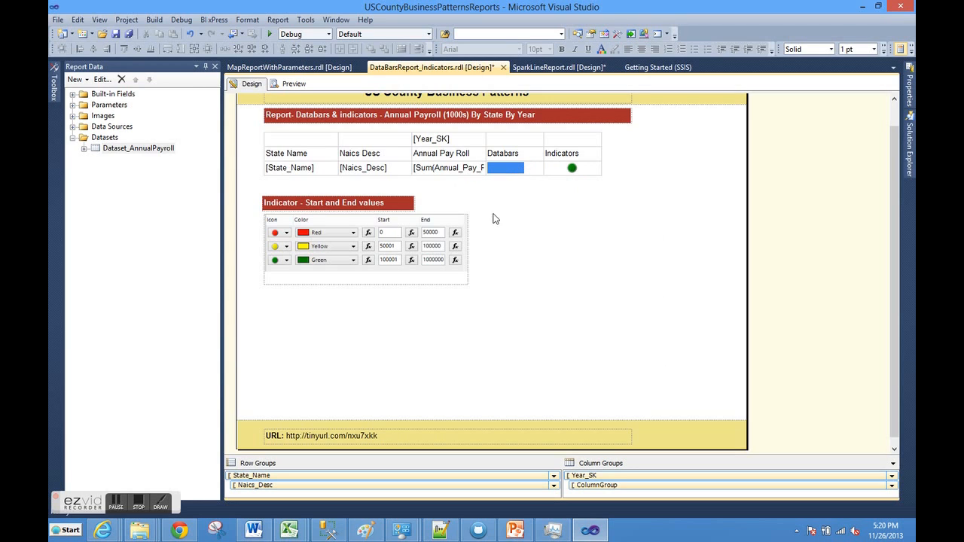
- Review the value and states settings in the properties of the indicator in the Indicators column
{"action": "left_click", "coordinate": [573, 169]}
{"action": "left_click", "coordinate": [573, 168]}
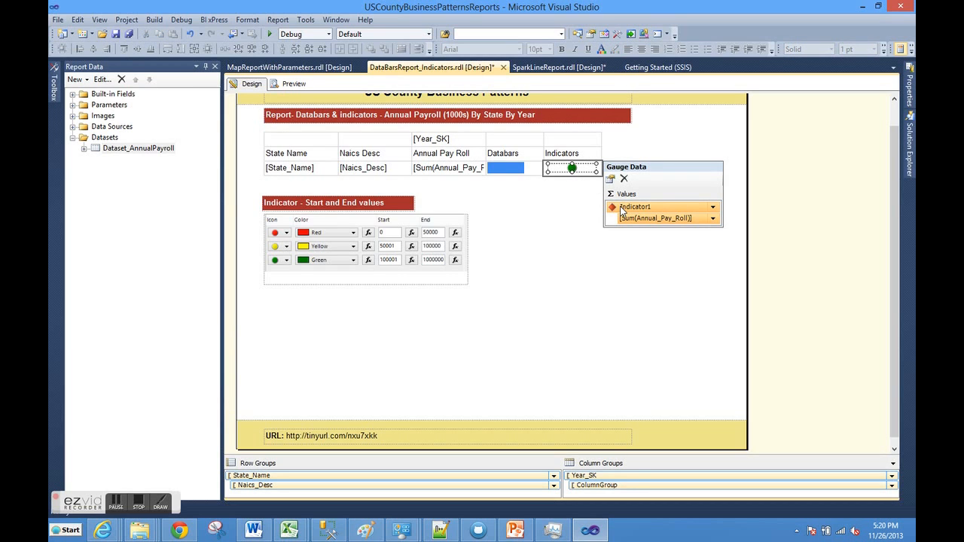
{"action": "right_click", "coordinate": [622, 212]}
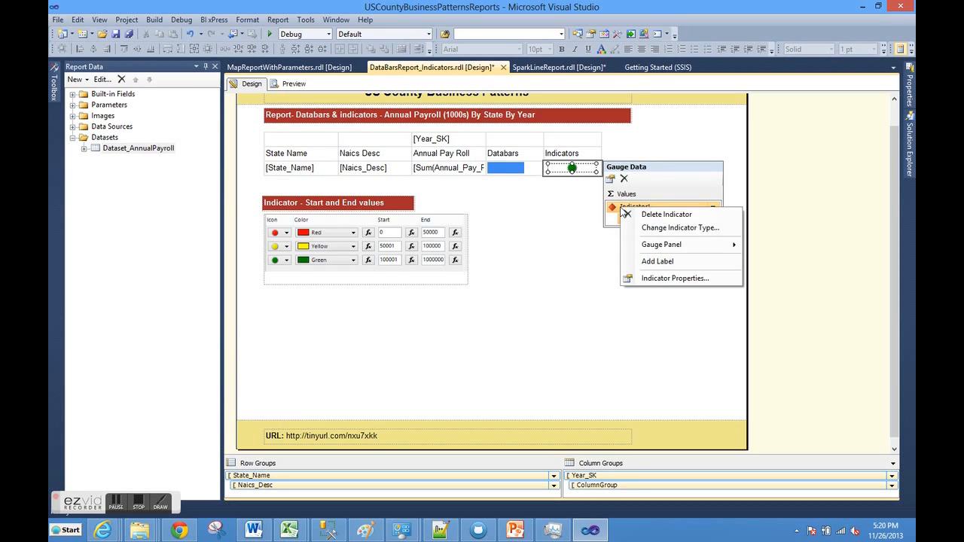
{"action": "left_click", "coordinate": [658, 278]}
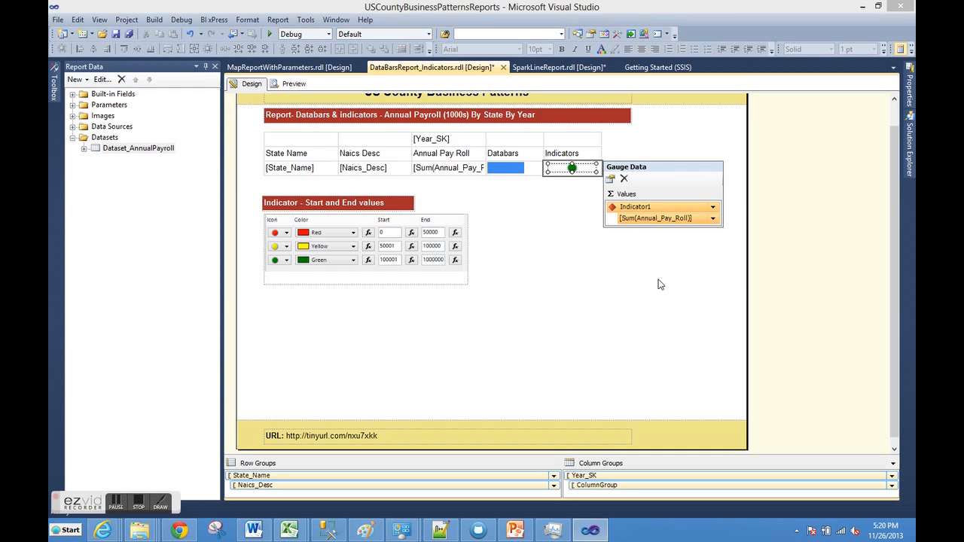
{"action": "left_click", "coordinate": [369, 148]}
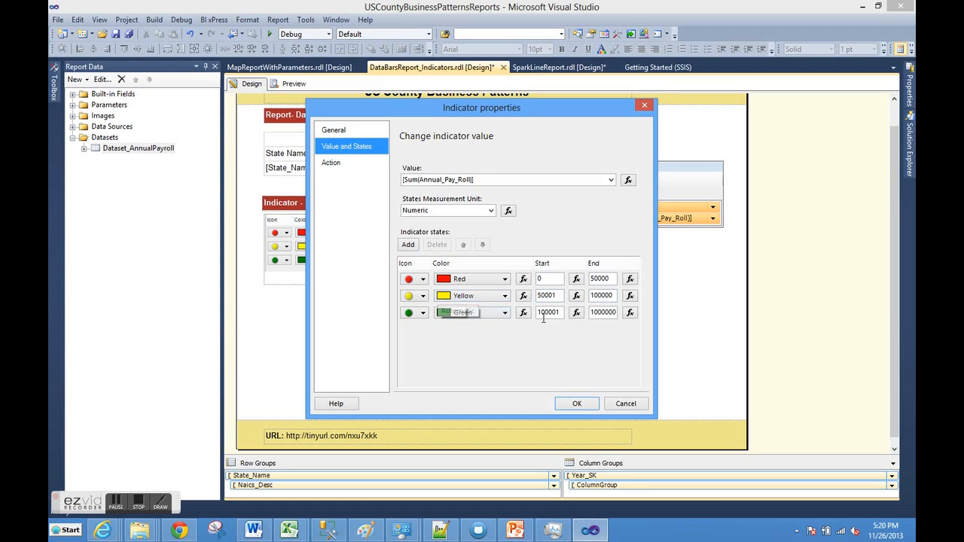
- Add a fourth indicator state and delete it again, discarding the indicator property changes
{"action": "left_click", "coordinate": [409, 245]}
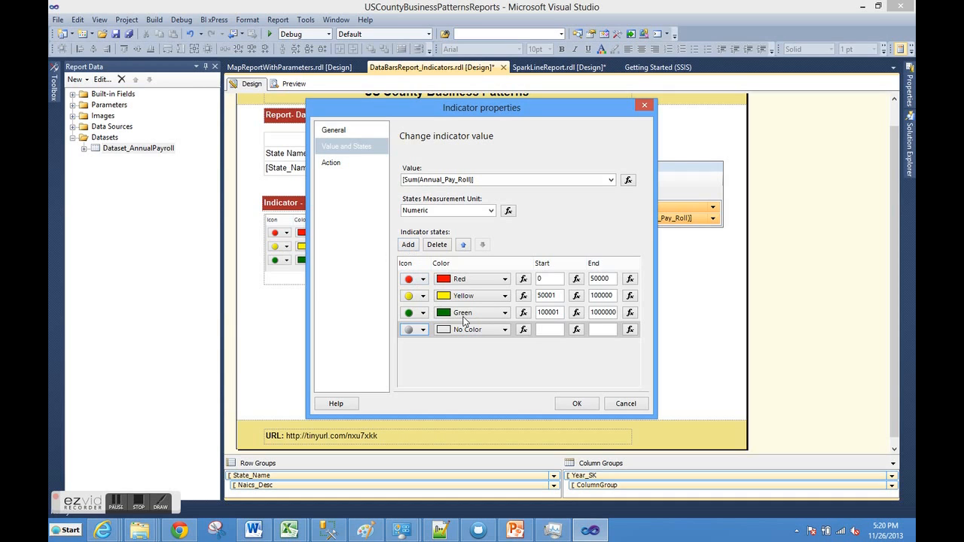
{"action": "left_click", "coordinate": [546, 331]}
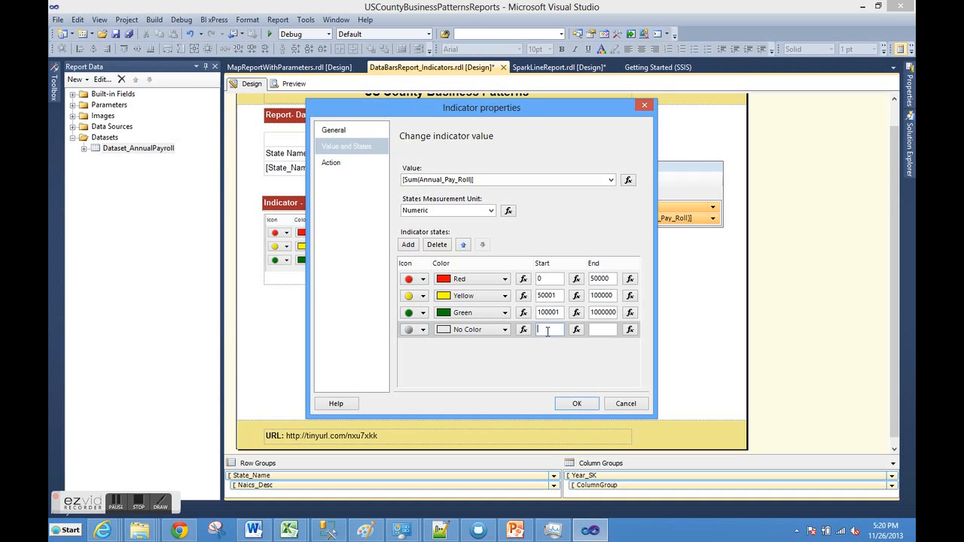
{"action": "left_click", "coordinate": [437, 245]}
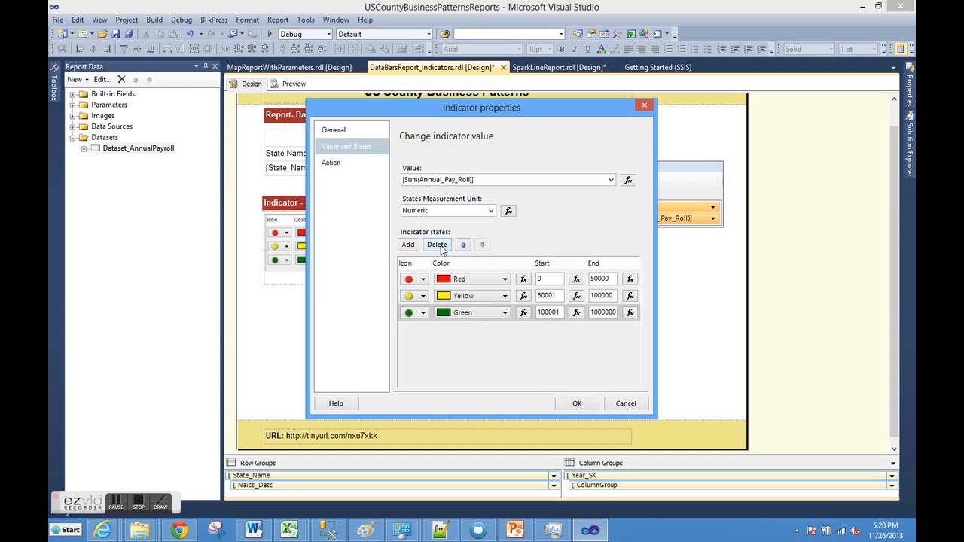
{"action": "left_click", "coordinate": [622, 405]}
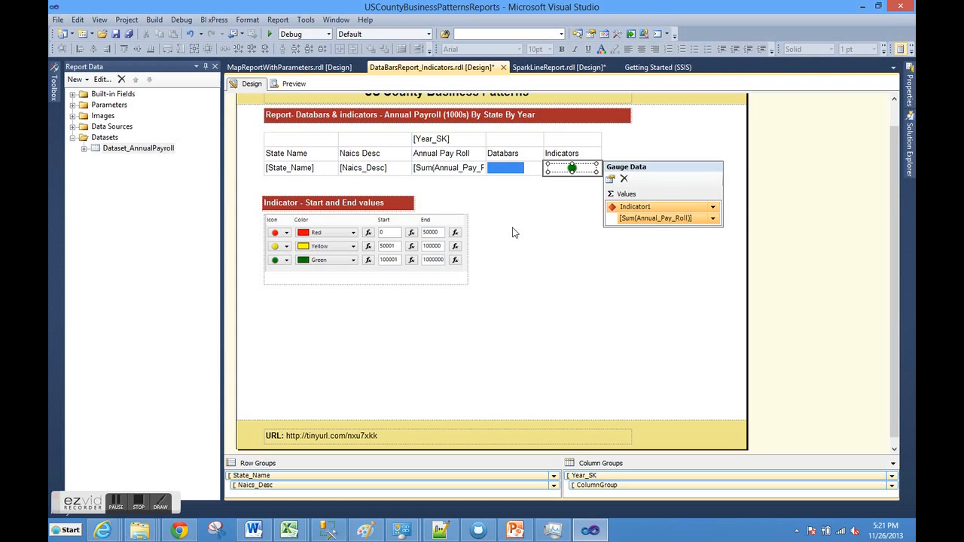
- Switch to the MapReportWithParameters report design
{"action": "left_click", "coordinate": [309, 69]}
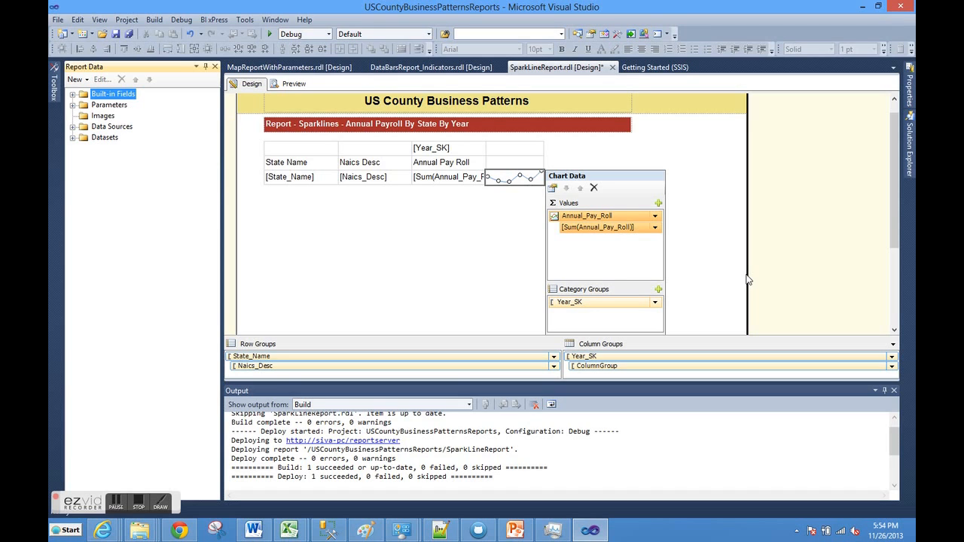
- Check the value field and tooltip in the series properties of the Annual_Pay_Roll sparkline
{"action": "right_click", "coordinate": [577, 217]}
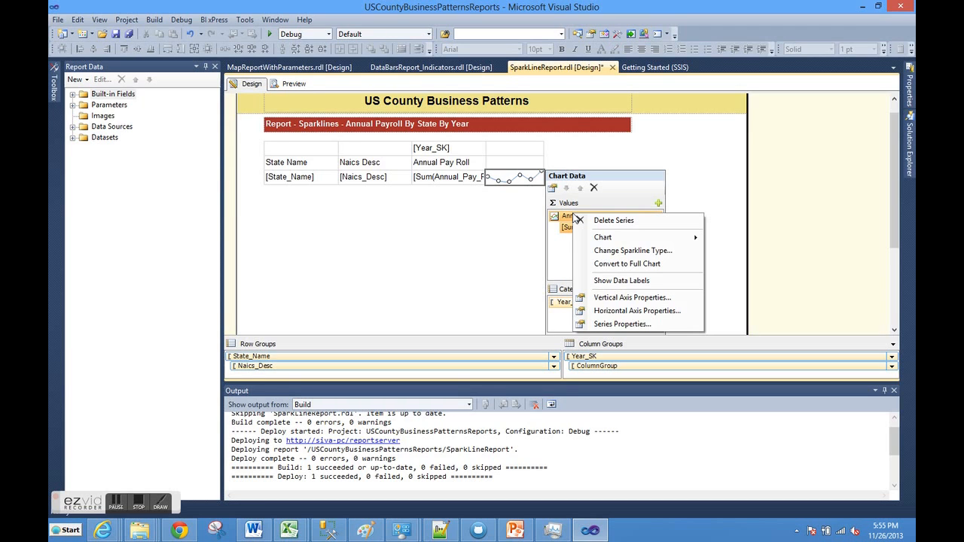
{"action": "left_click", "coordinate": [612, 323]}
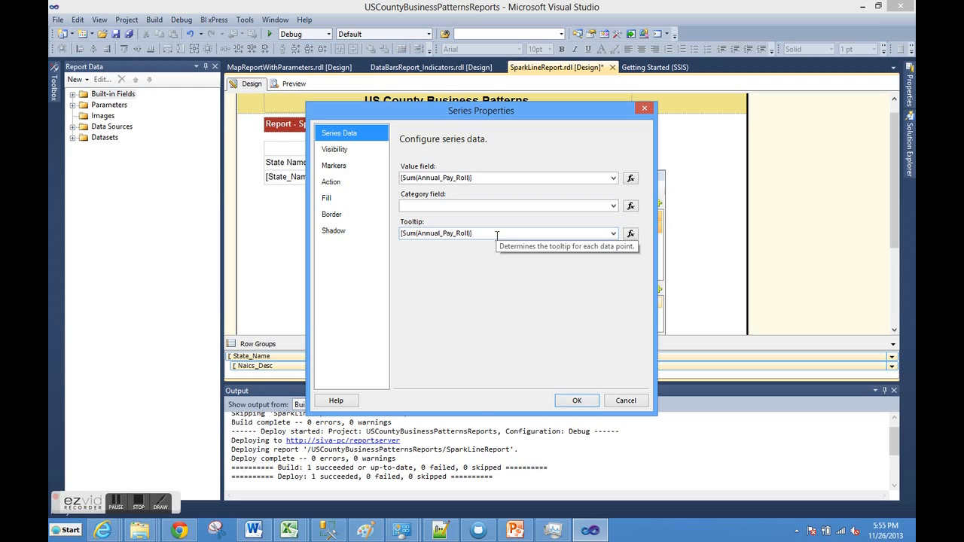
{"action": "left_click", "coordinate": [591, 400]}
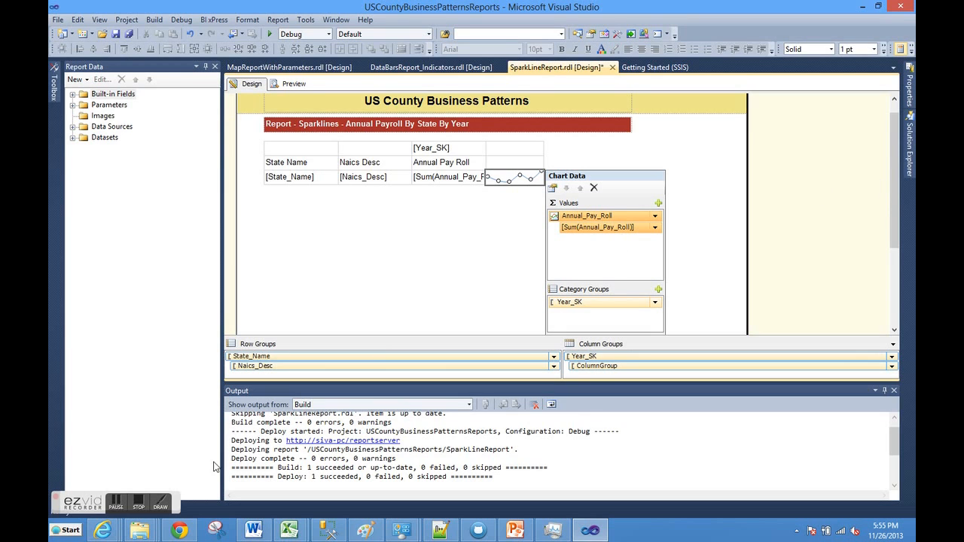
- Switch to the deployed SparkLineReport in Internet Explorer and examine the payroll sparkline for Computer and Software Stores in CA
{"action": "left_click", "coordinate": [98, 532]}
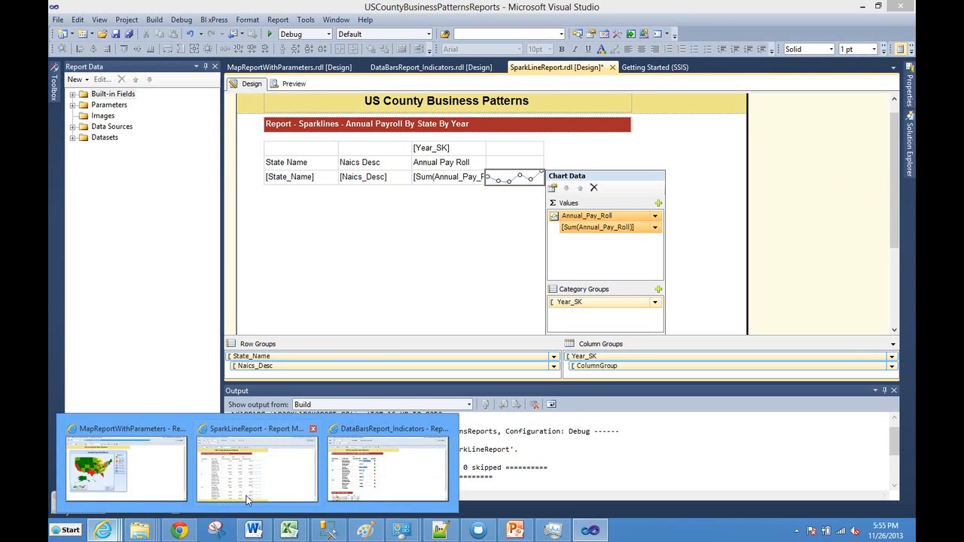
{"action": "mouse_move", "coordinate": [284, 479]}
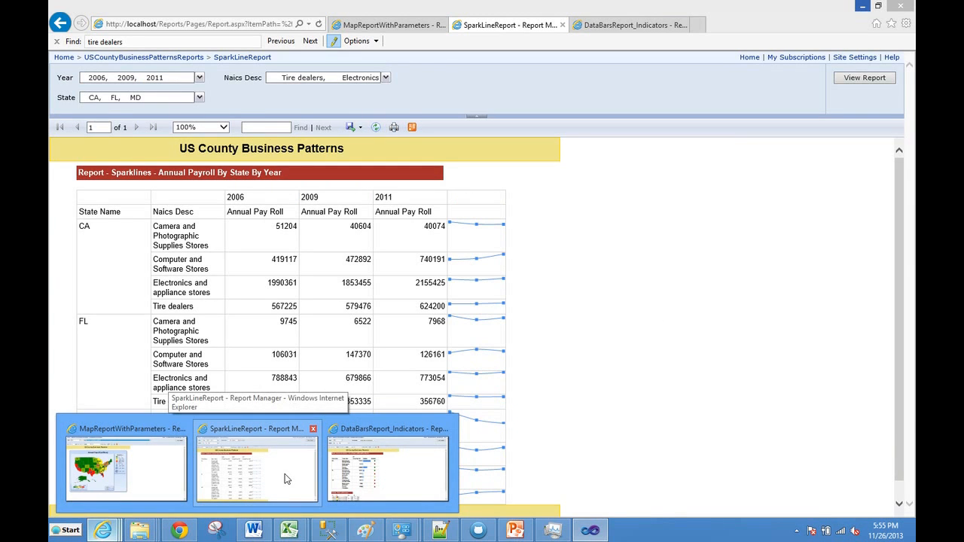
{"action": "left_click", "coordinate": [284, 479]}
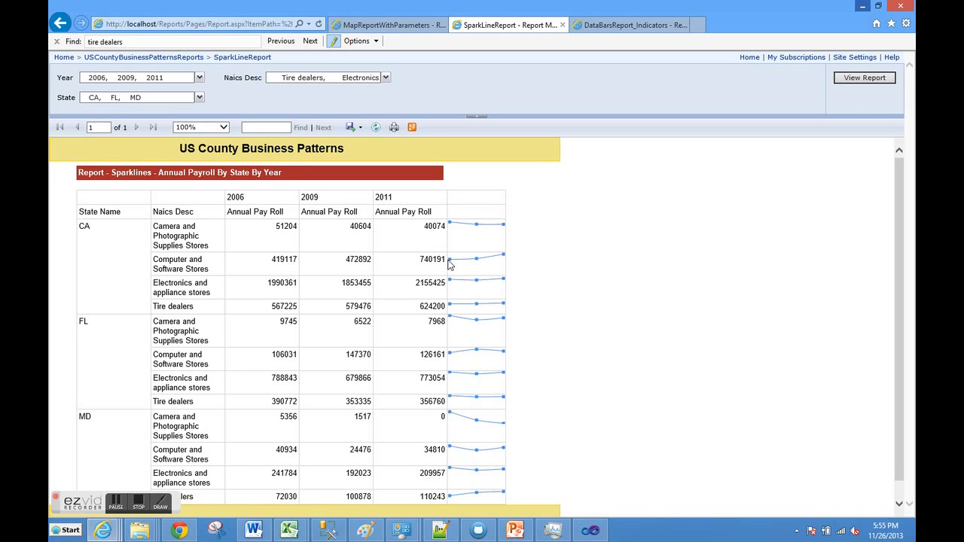
{"action": "mouse_move", "coordinate": [451, 264]}
{"action": "mouse_move", "coordinate": [504, 258]}
{"action": "mouse_move", "coordinate": [485, 261]}
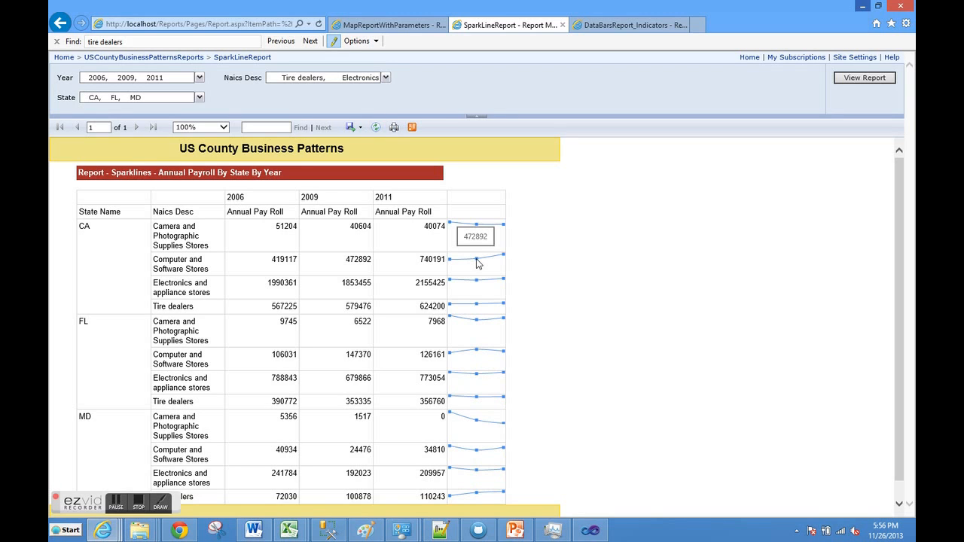
- Return to Visual Studio, bring up the MapReportWithParameters report design and close the build output to enlarge the design area
{"action": "left_click", "coordinate": [588, 532]}
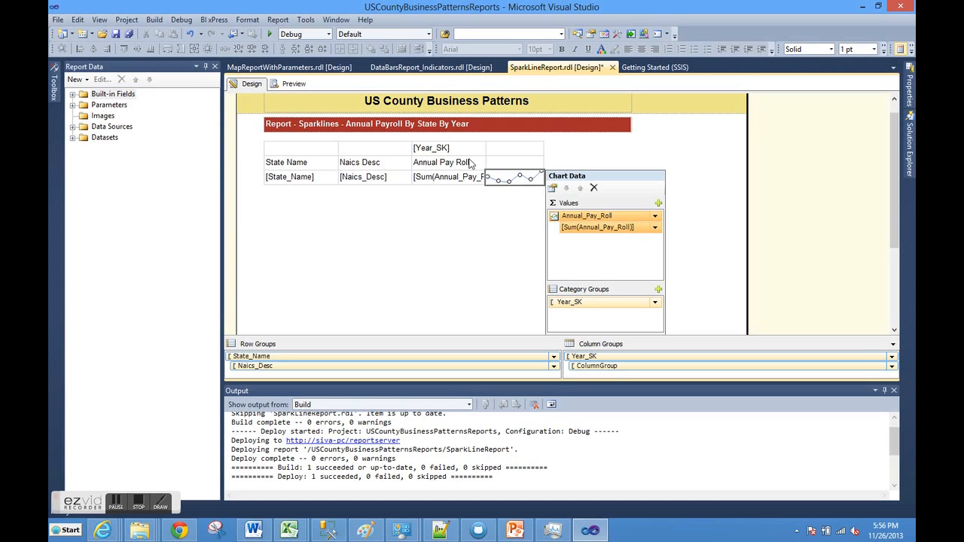
{"action": "left_click", "coordinate": [444, 70]}
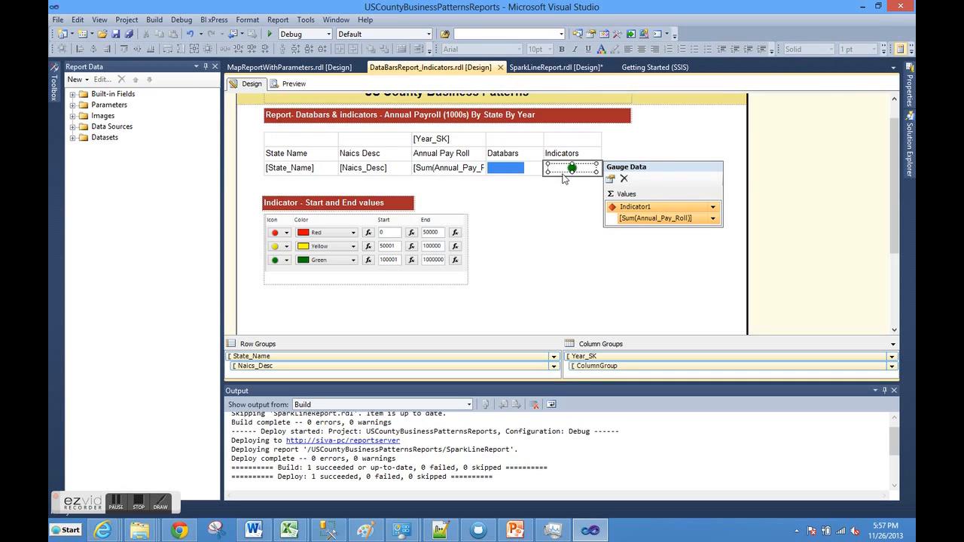
{"action": "left_click", "coordinate": [305, 70]}
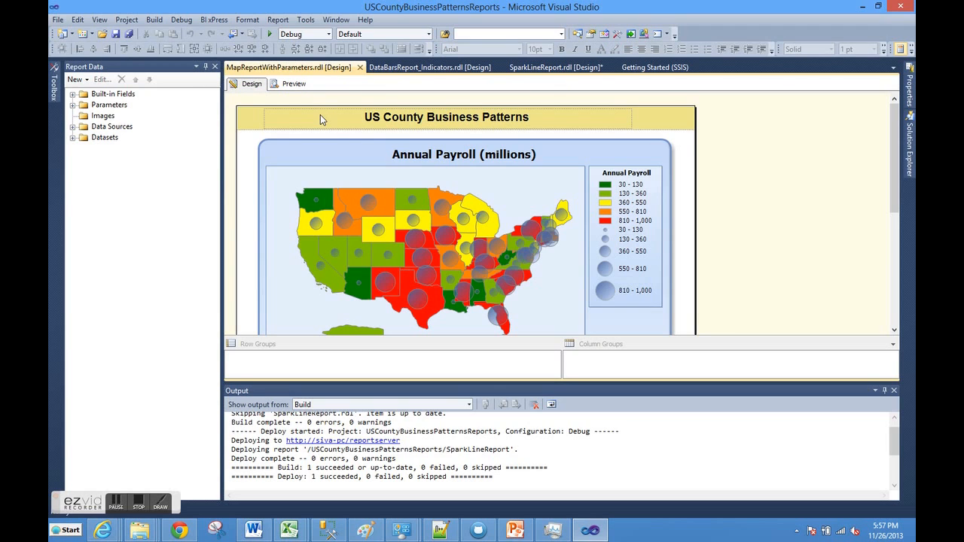
{"action": "left_click", "coordinate": [894, 391]}
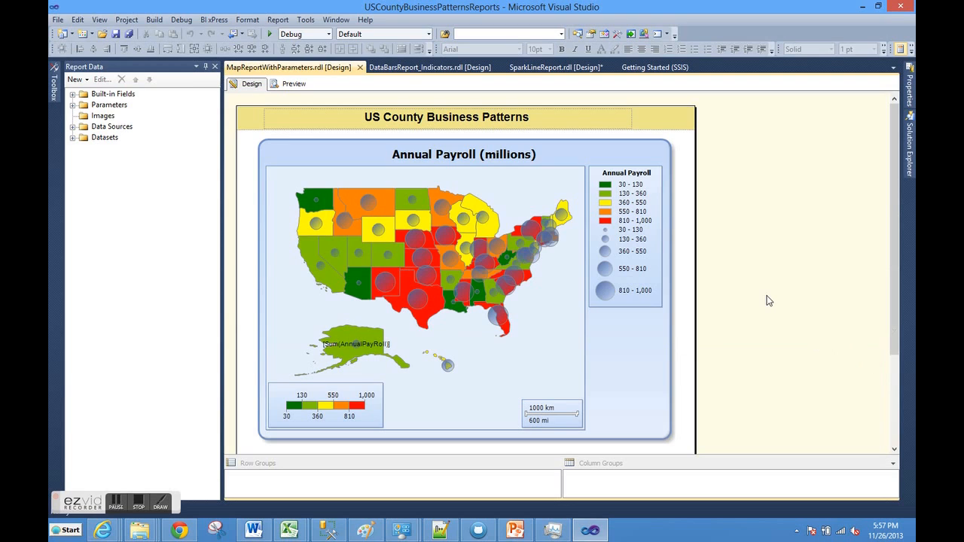